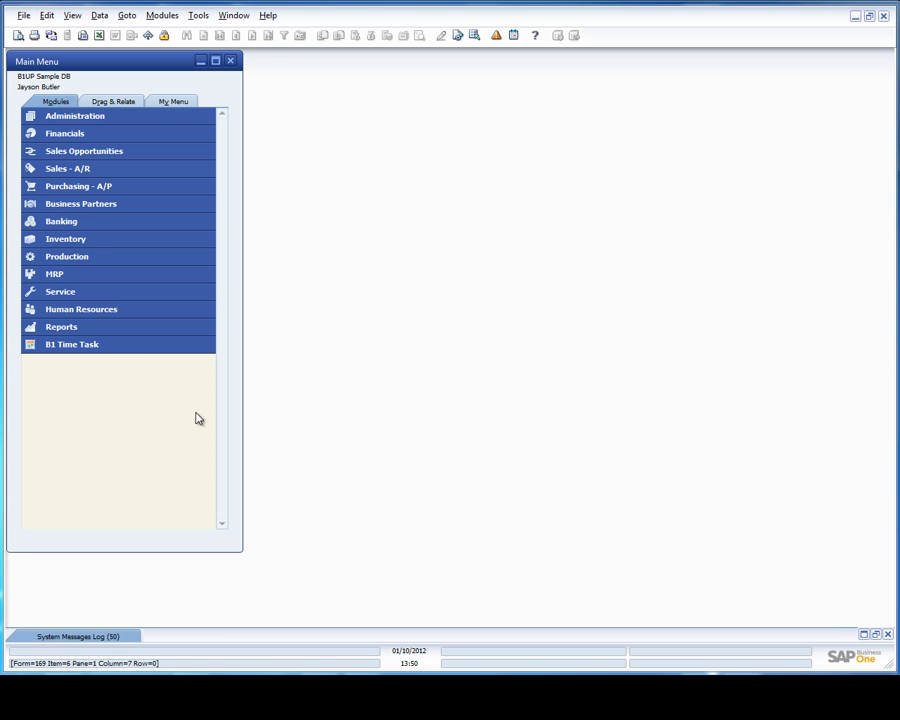
# Step: Open the My Tasks report of the B1 Time Task module and maximize its window
pyautogui.click(100, 349)
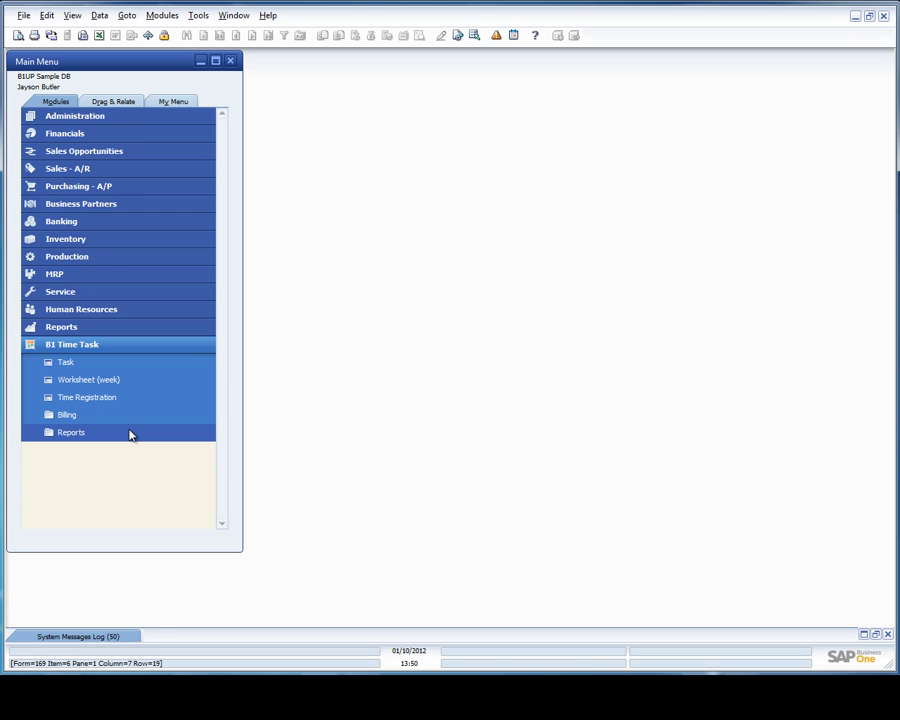
pyautogui.click(129, 433)
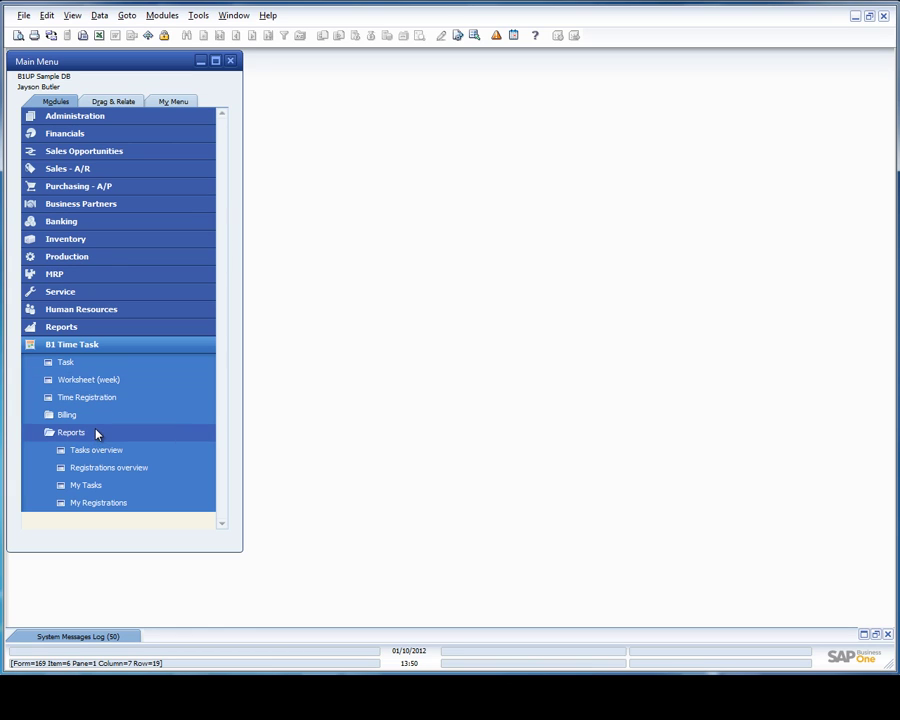
pyautogui.click(90, 486)
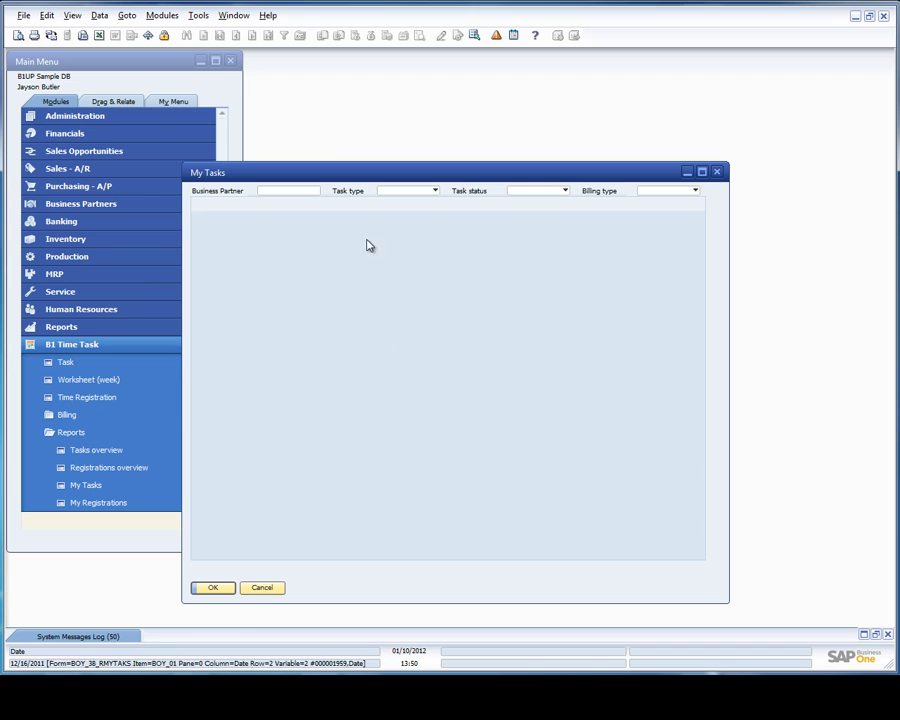
pyautogui.moveTo(337, 177); pyautogui.dragTo(414, 126)
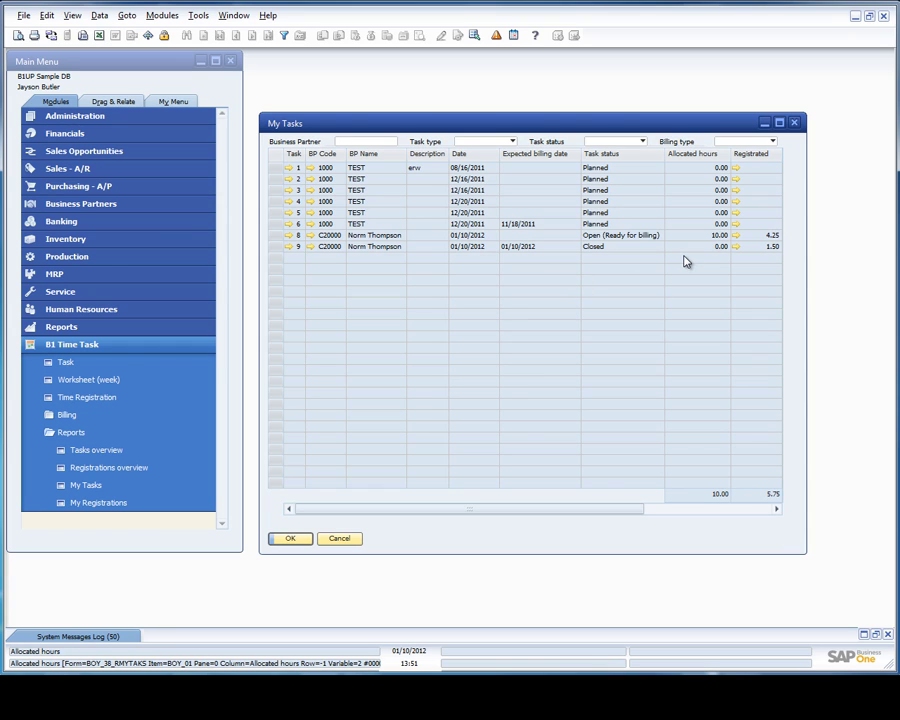
pyautogui.click(779, 122)
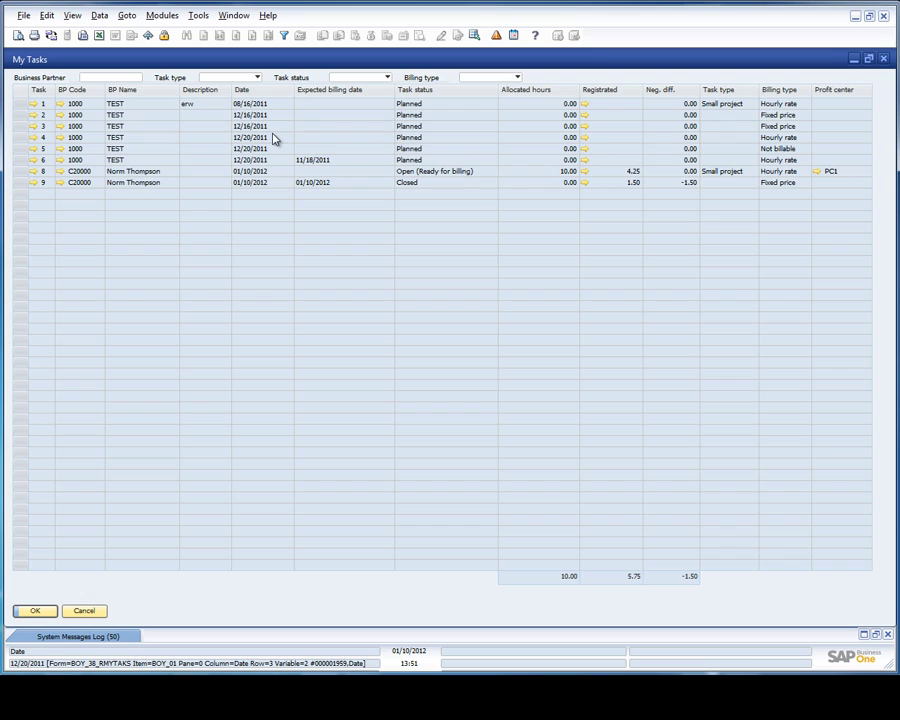
# Step: Filter the task list by the business partner of tasks 8 and 9, and clear the business partner filter again
pyautogui.click(86, 78)
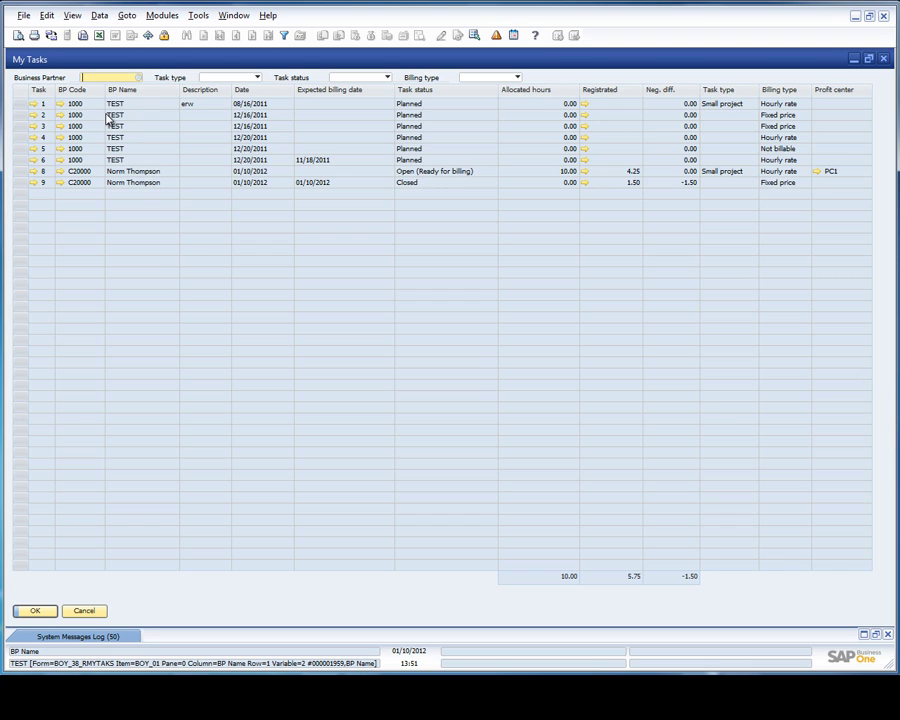
pyautogui.press('Tab')
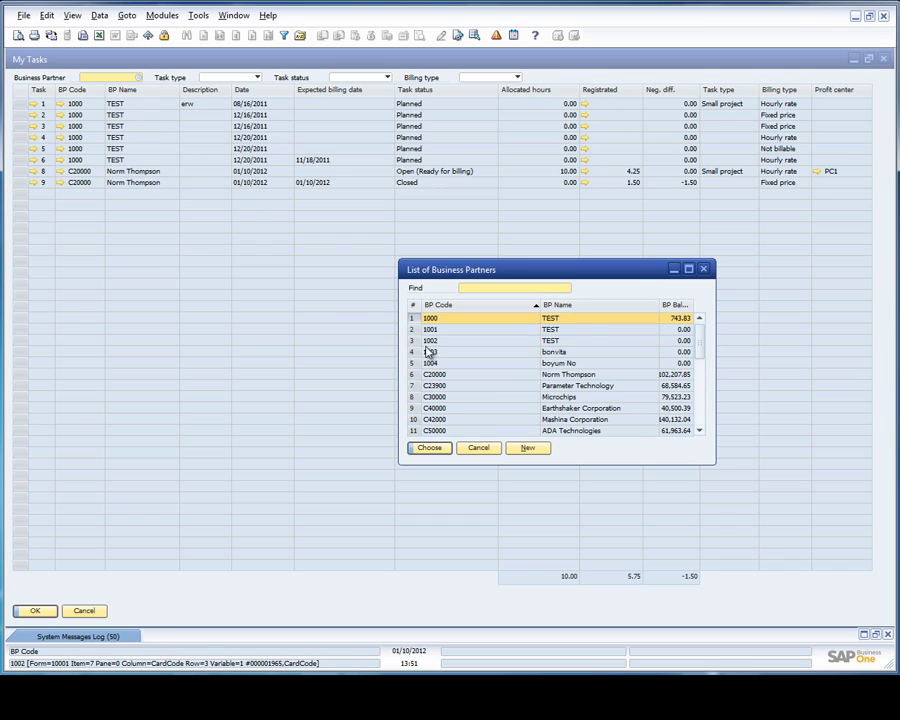
pyautogui.click(436, 374)
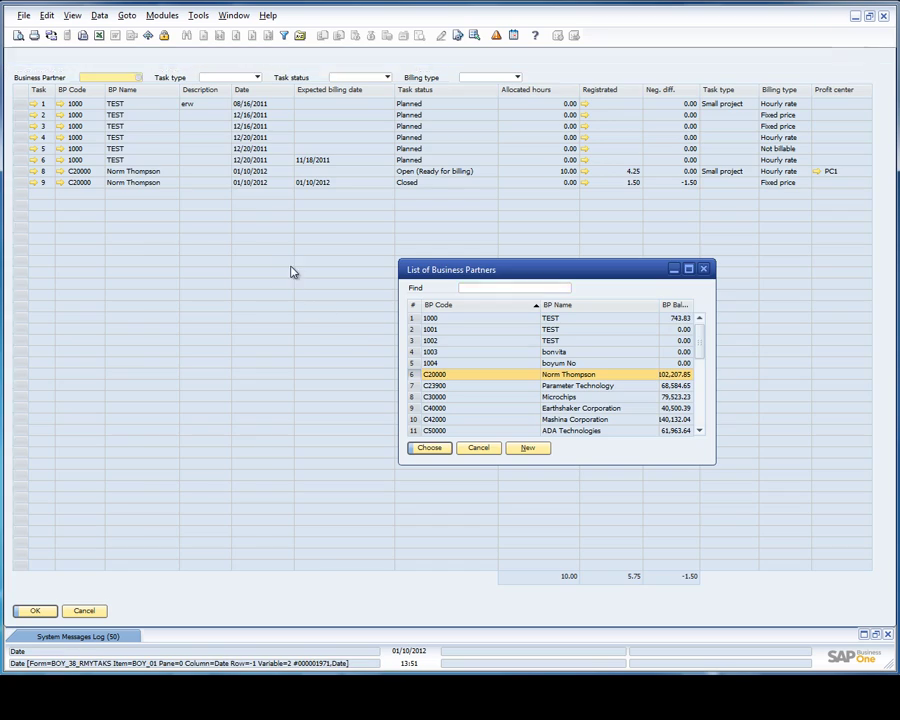
pyautogui.press('Return')
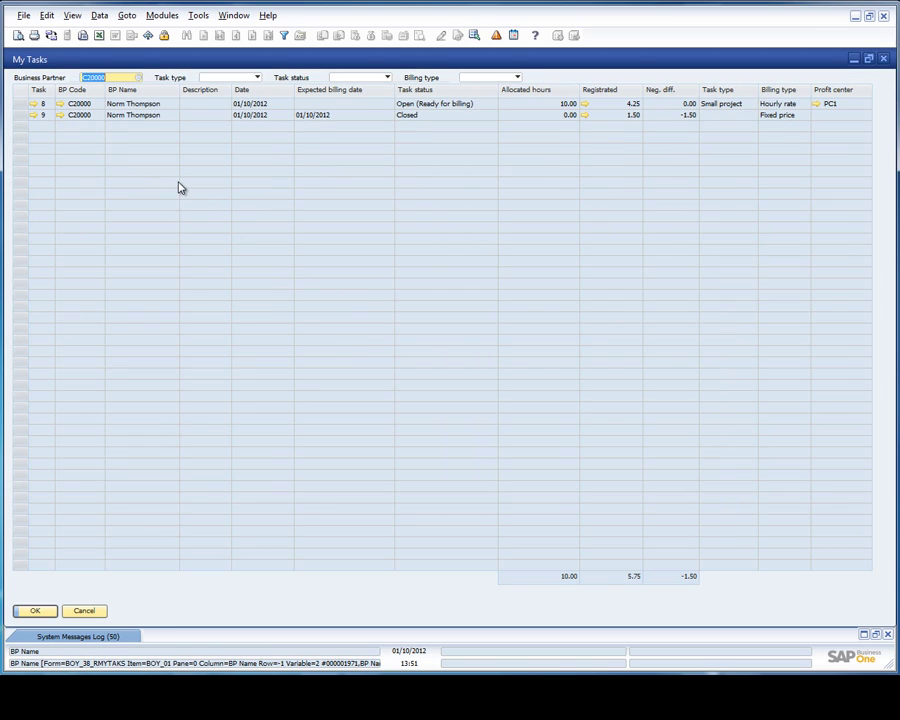
pyautogui.press('Delete')
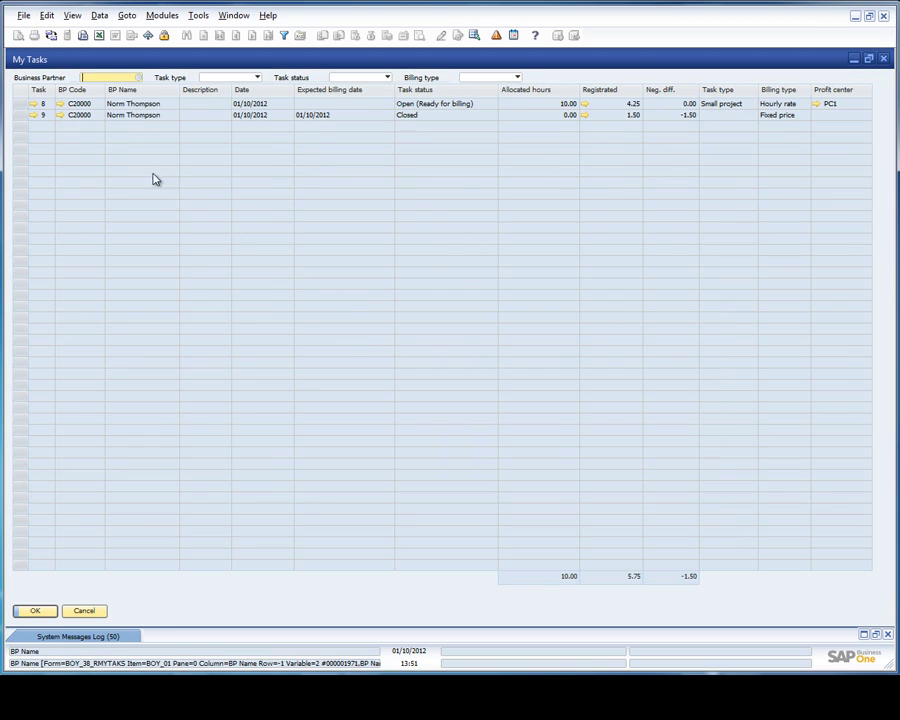
# Step: Check the task type choices and filter the task list by status Planned, followed by Closed
pyautogui.click(211, 84)
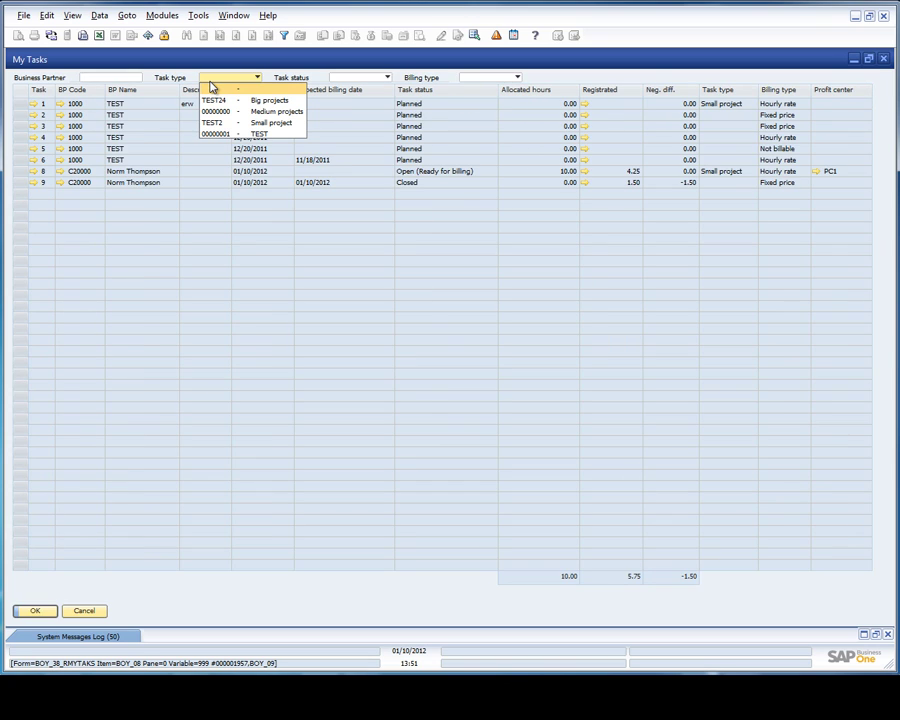
pyautogui.click(211, 87)
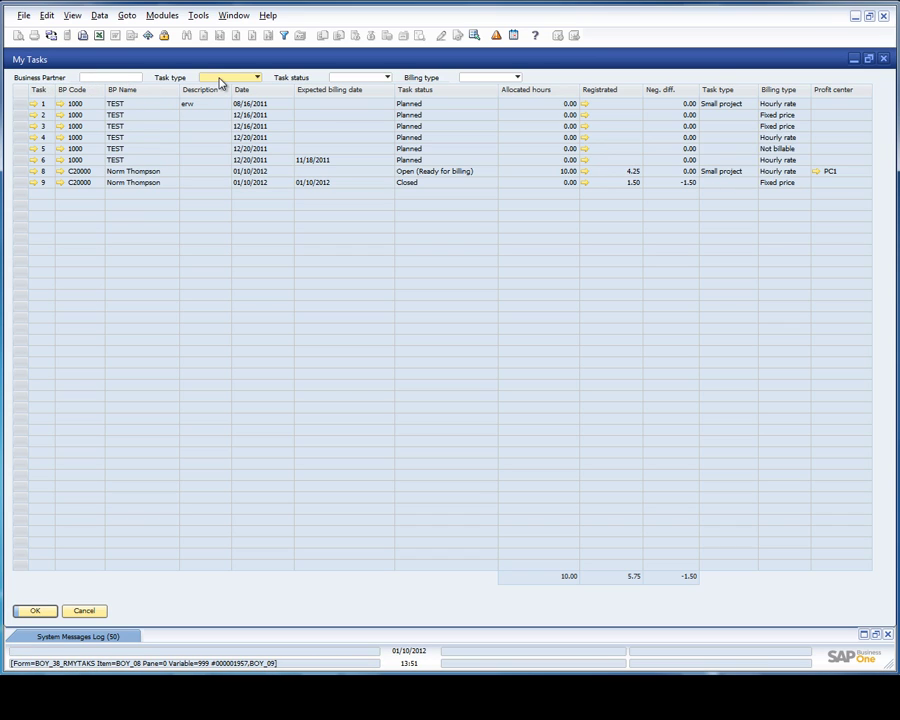
pyautogui.click(349, 78)
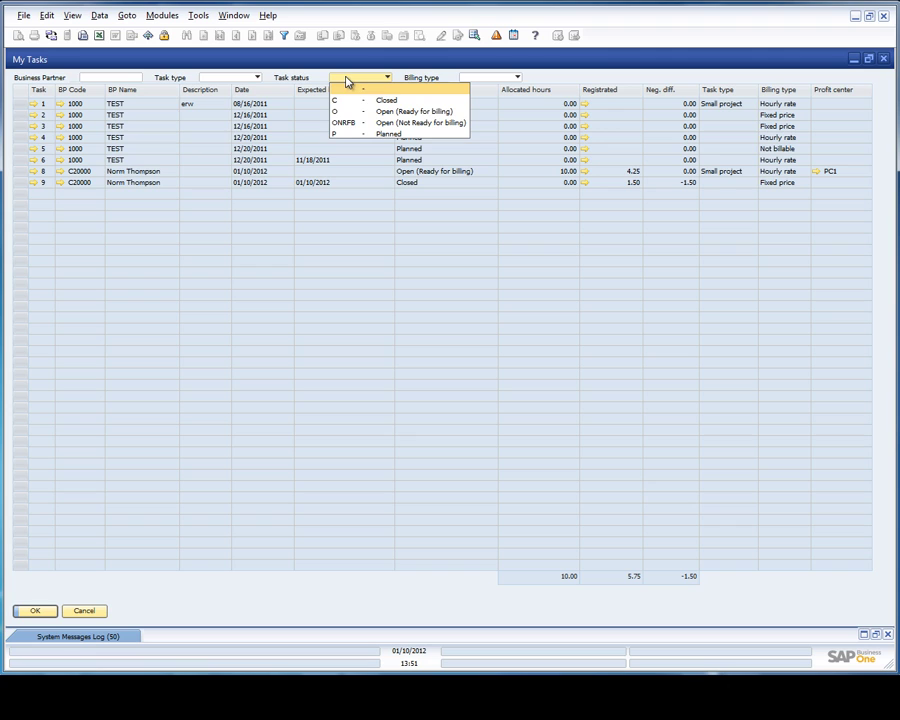
pyautogui.click(368, 133)
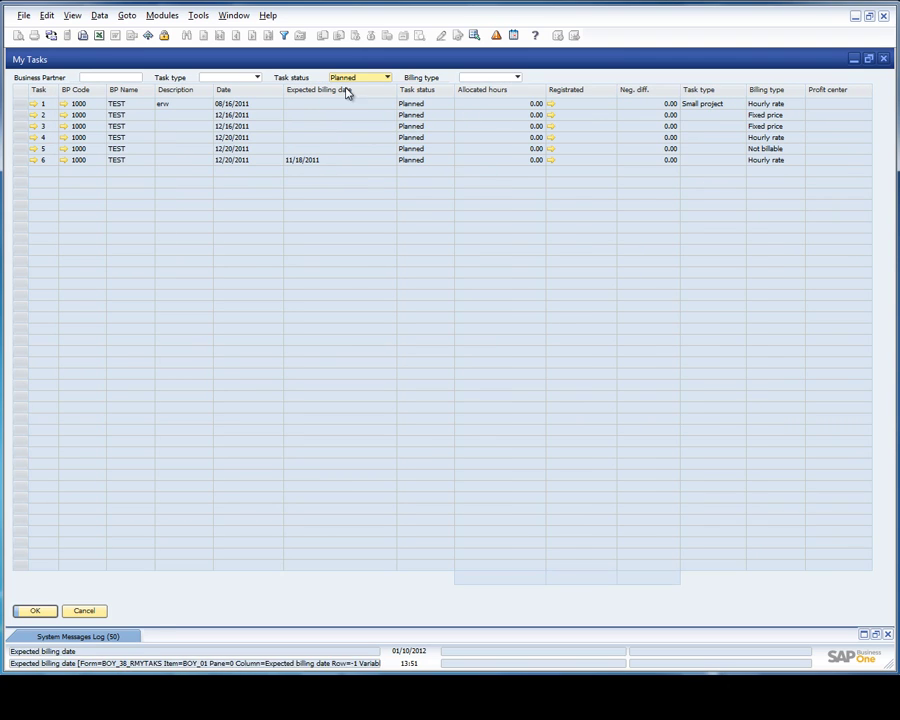
pyautogui.click(350, 80)
pyautogui.click(356, 102)
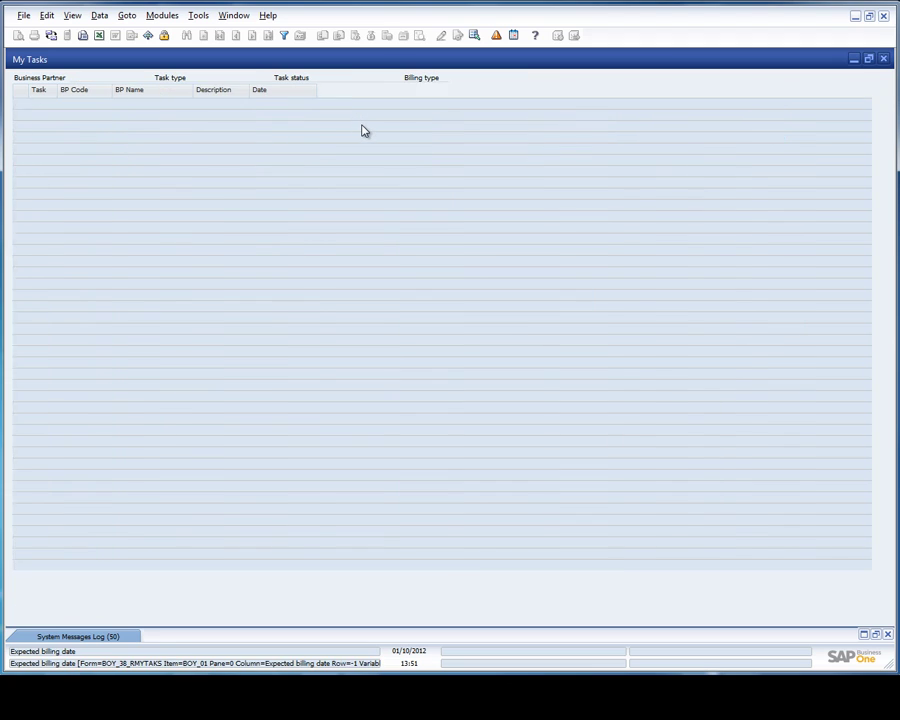
# Step: Check the billing type choices, and view the details of closed task 9 before returning to the task list
pyautogui.click(476, 79)
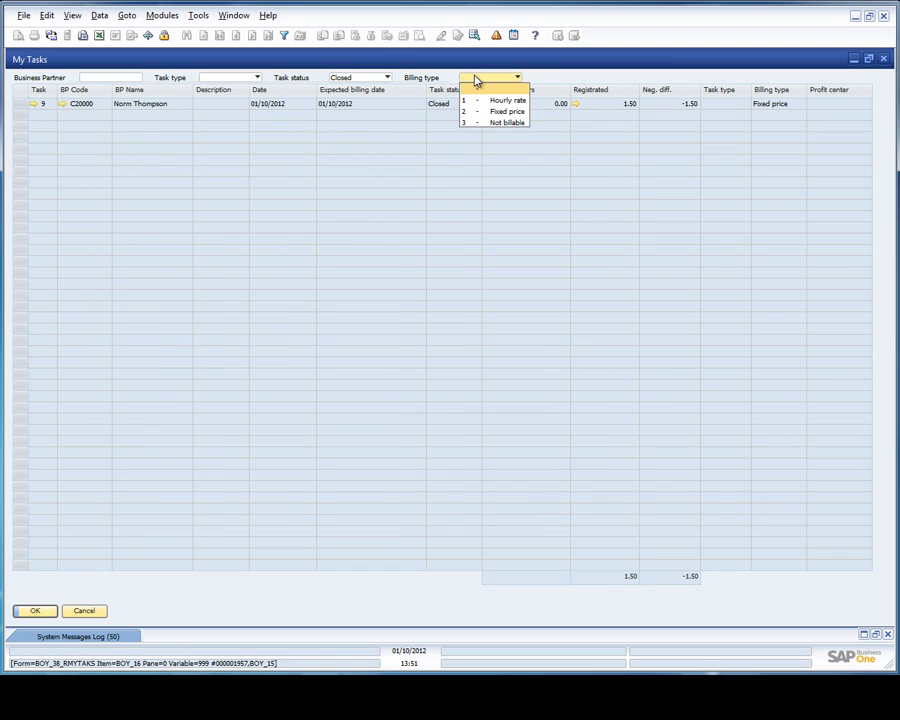
pyautogui.click(476, 80)
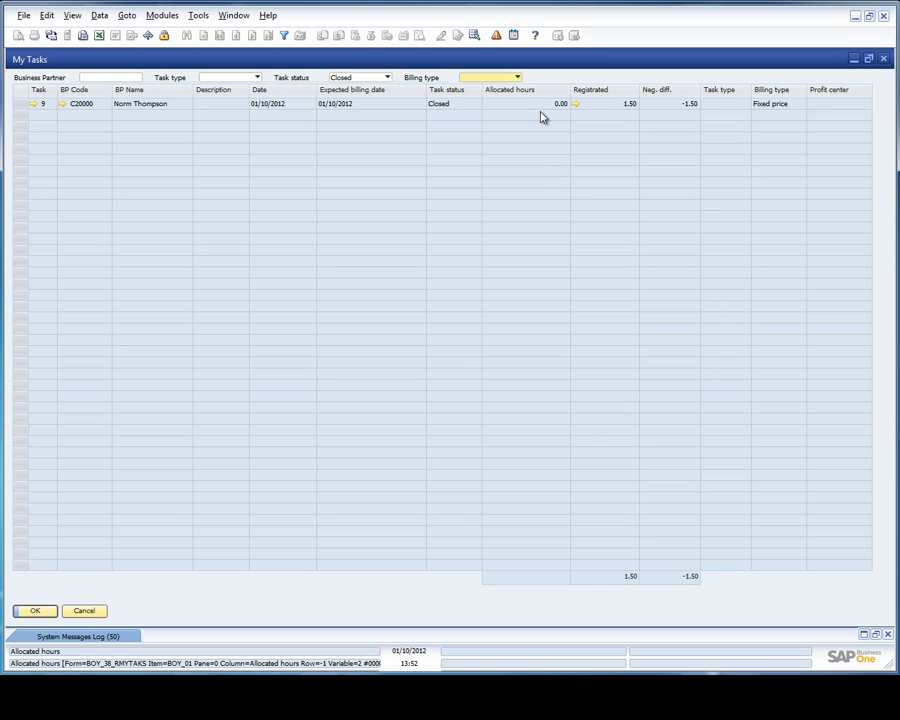
pyautogui.click(35, 104)
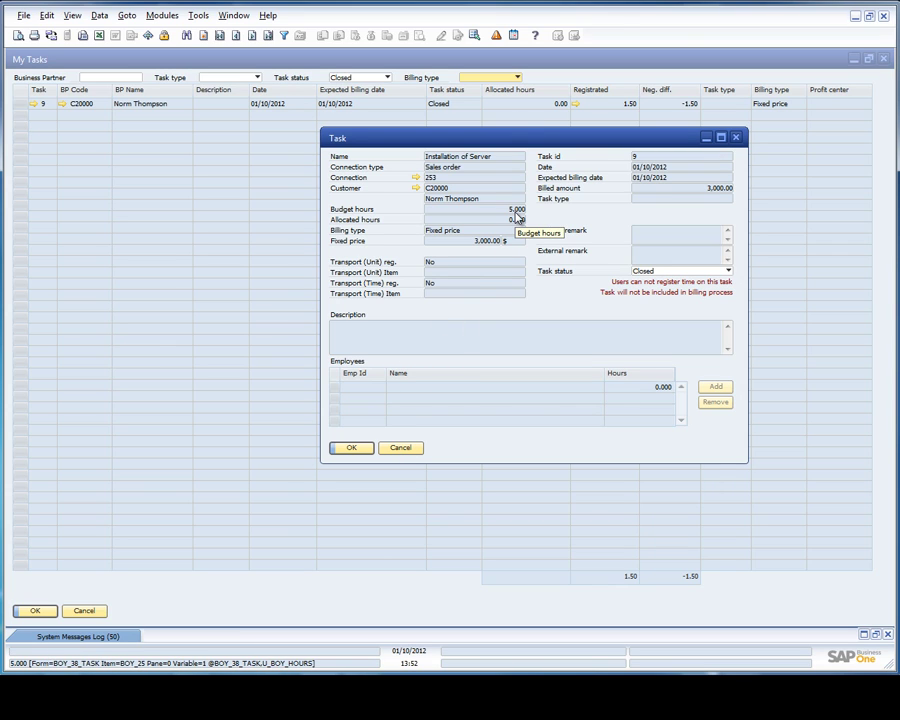
pyautogui.click(401, 448)
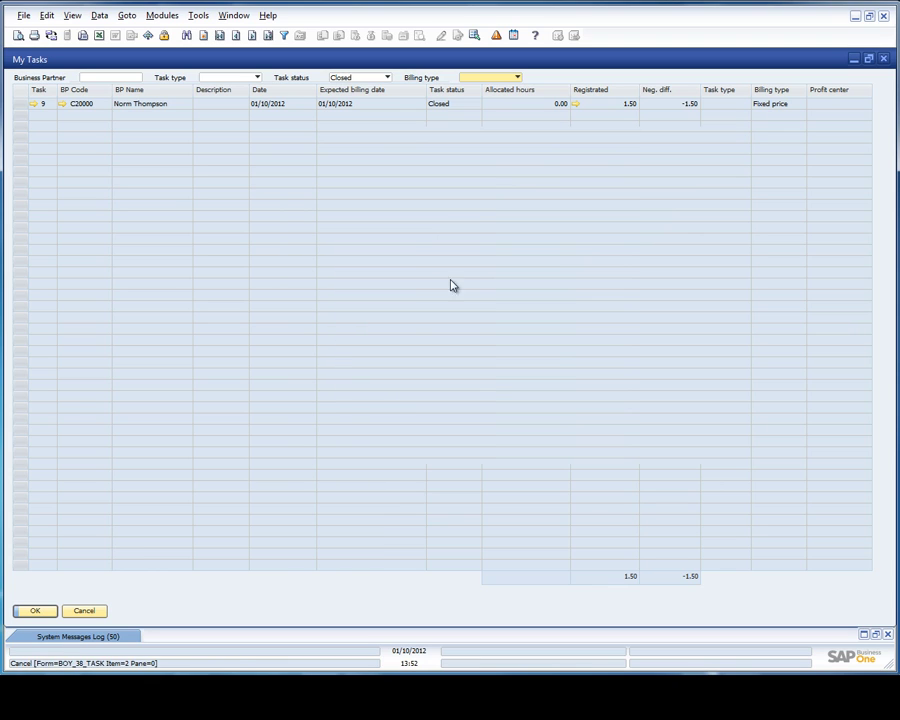
# Step: Filter the task list by status Open (Ready for billing) and restore the report window to its normal size
pyautogui.click(358, 79)
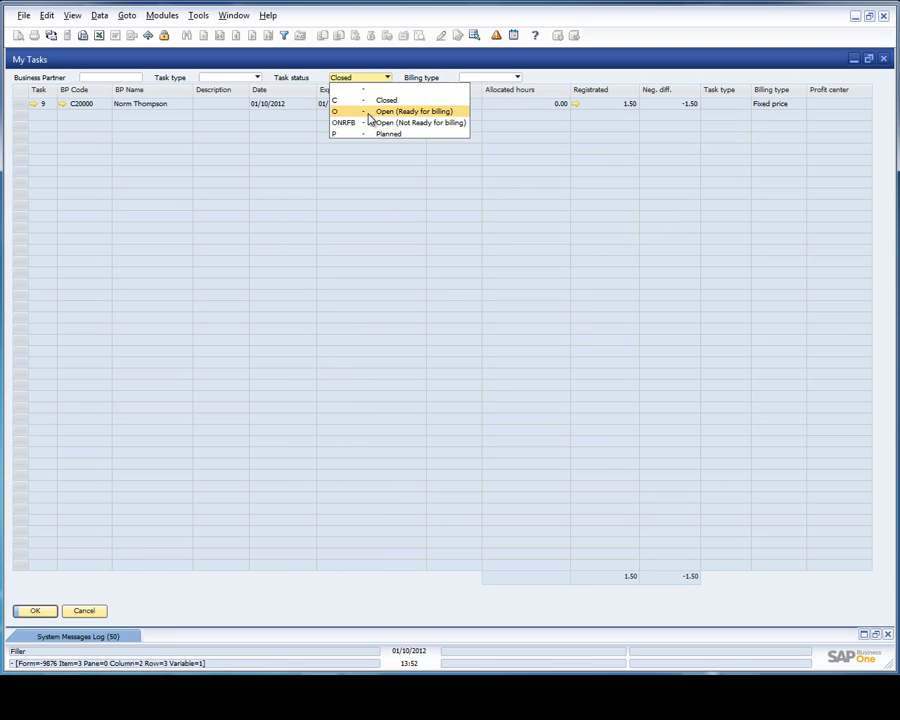
pyautogui.click(366, 111)
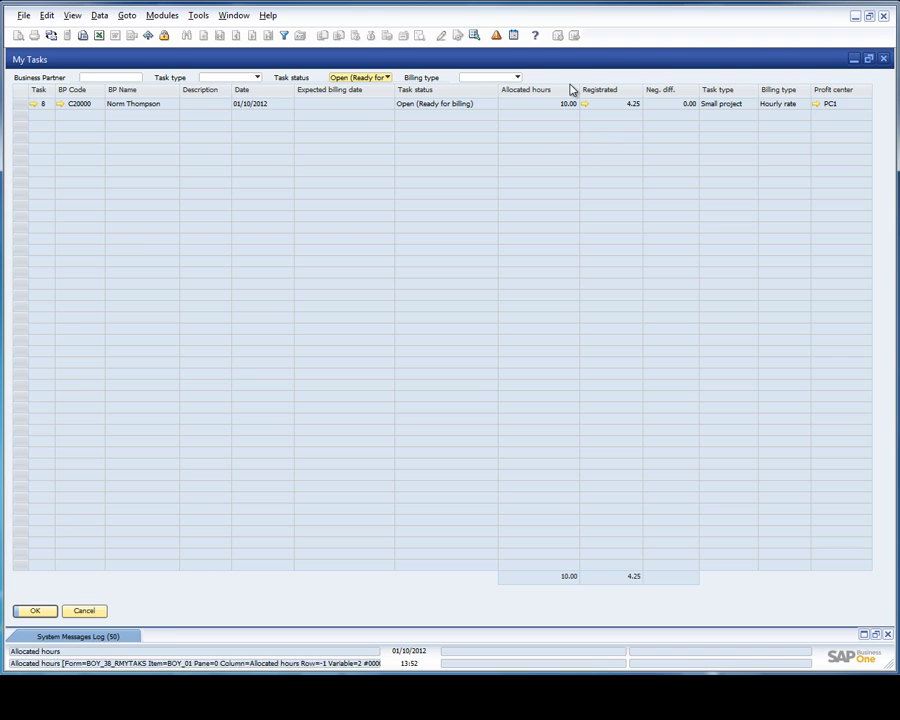
pyautogui.doubleClick(550, 60)
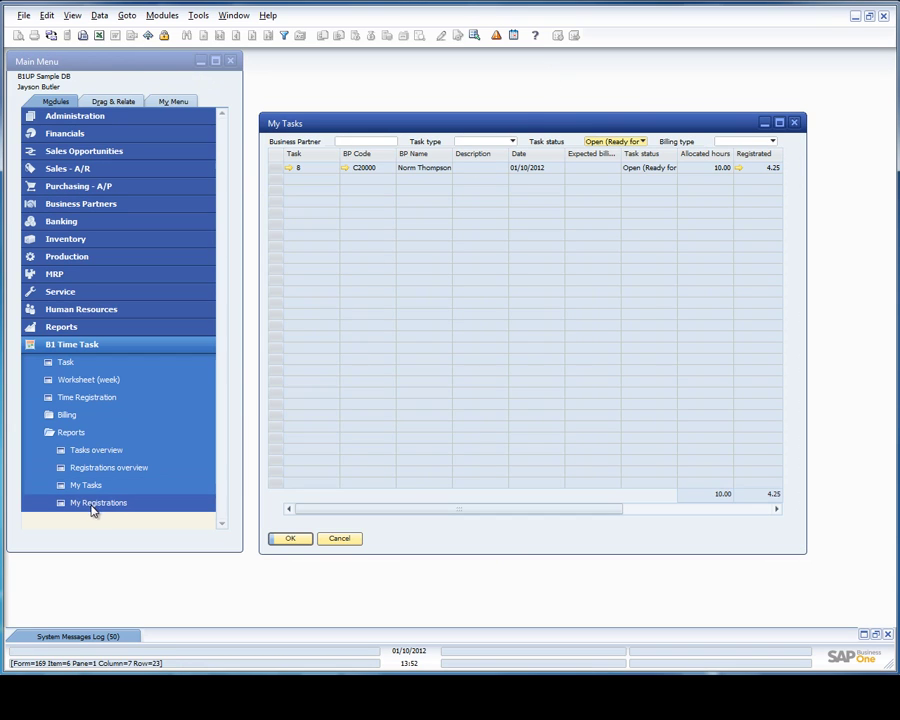
# Step: Open the time registrations of task 8, and clear the task filter to list all registrations in a maximized window
pyautogui.click(739, 172)
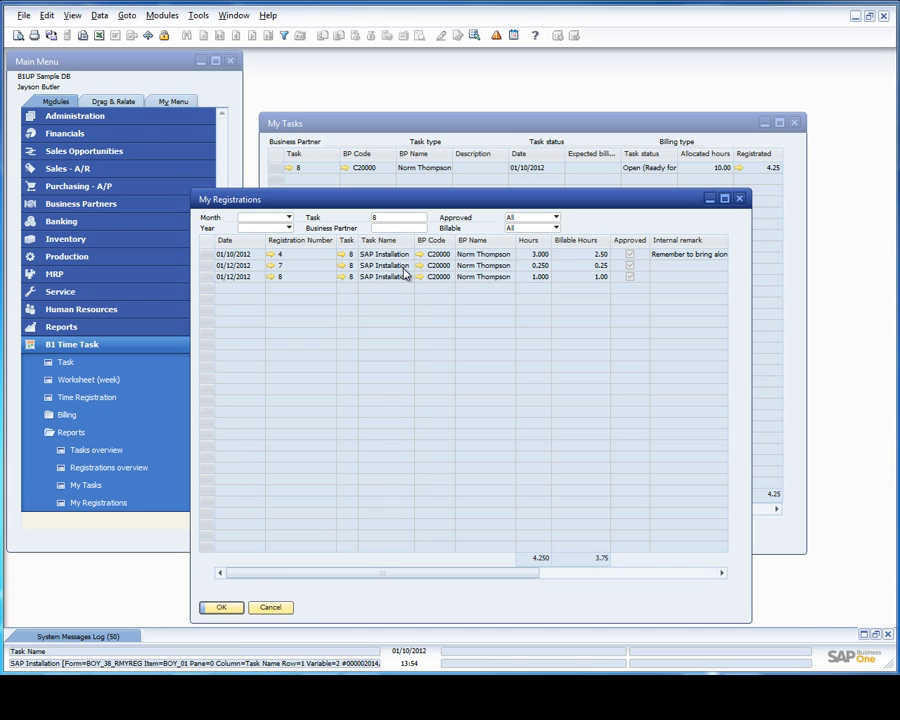
pyautogui.click(383, 229)
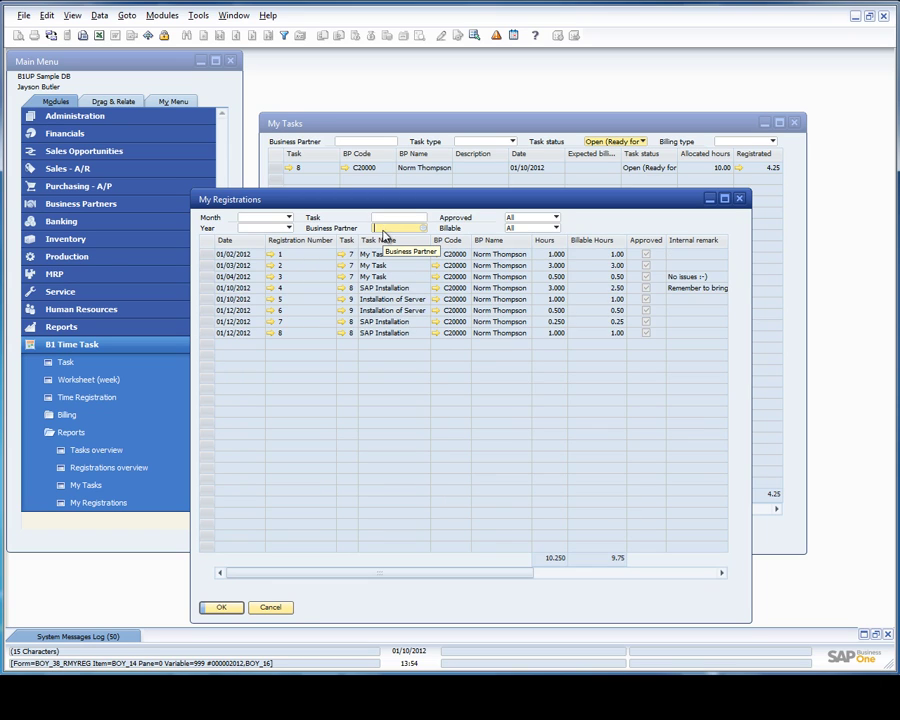
pyautogui.doubleClick(452, 200)
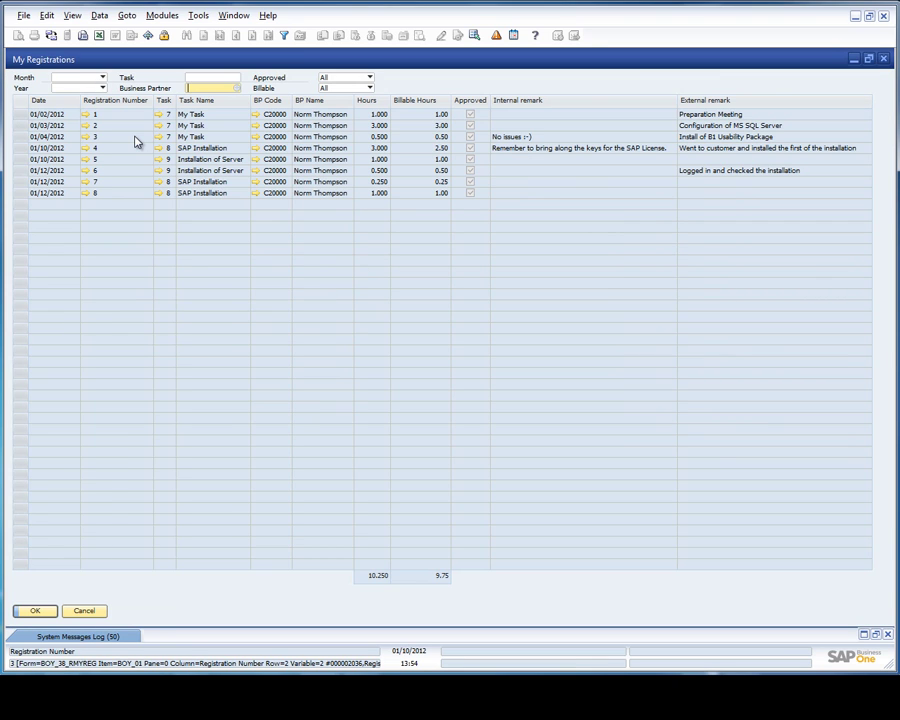
# Step: Review the Month, Task, Business Partner, Approved and Billable filters of the registrations, keeping Approved and Billable set to All
pyautogui.click(84, 78)
pyautogui.click(84, 78)
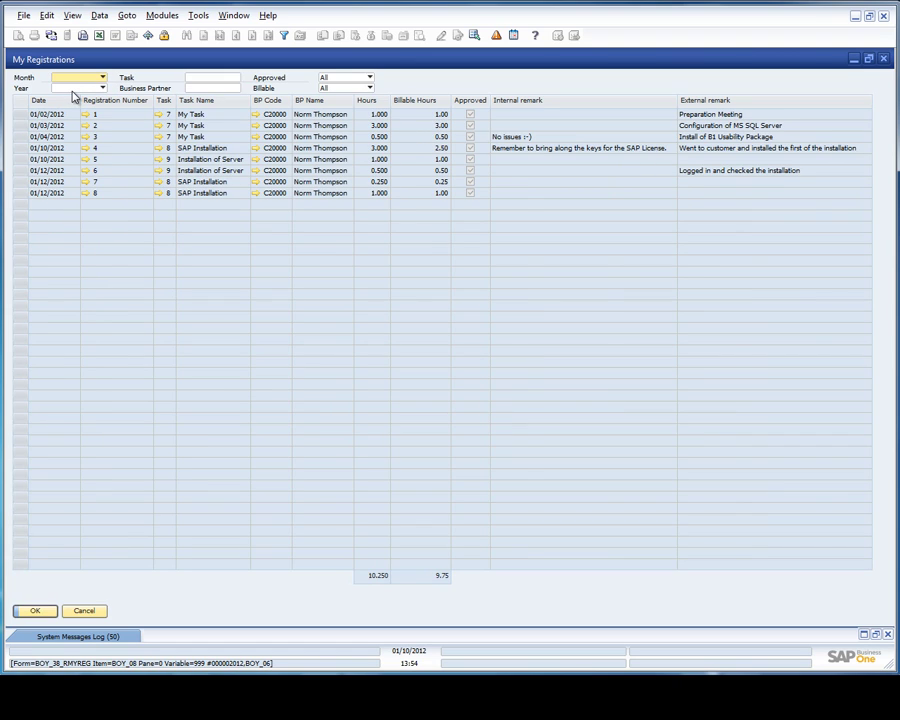
pyautogui.click(210, 79)
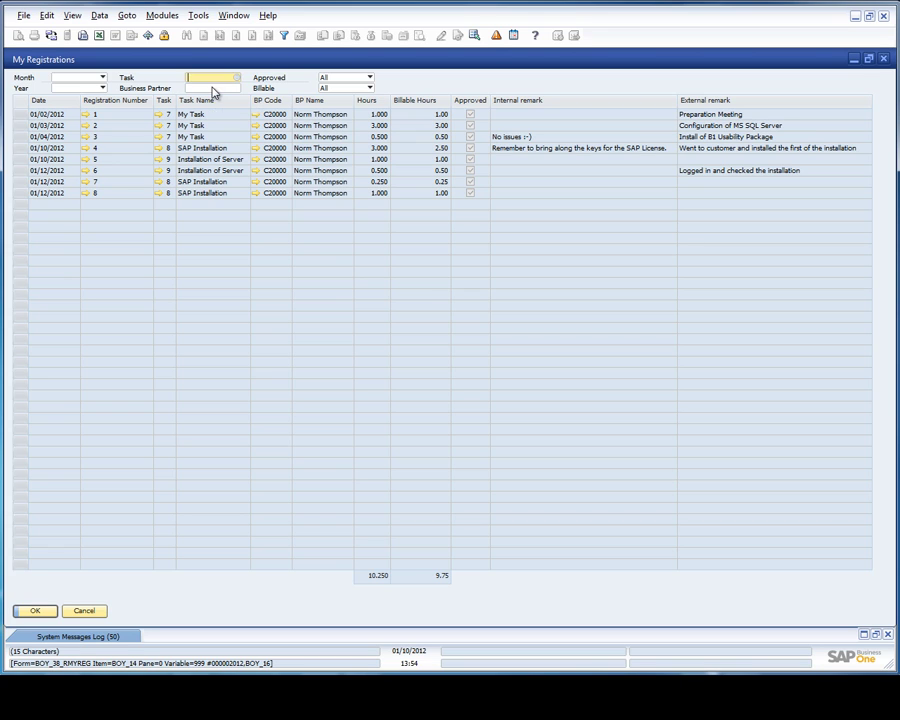
pyautogui.click(209, 102)
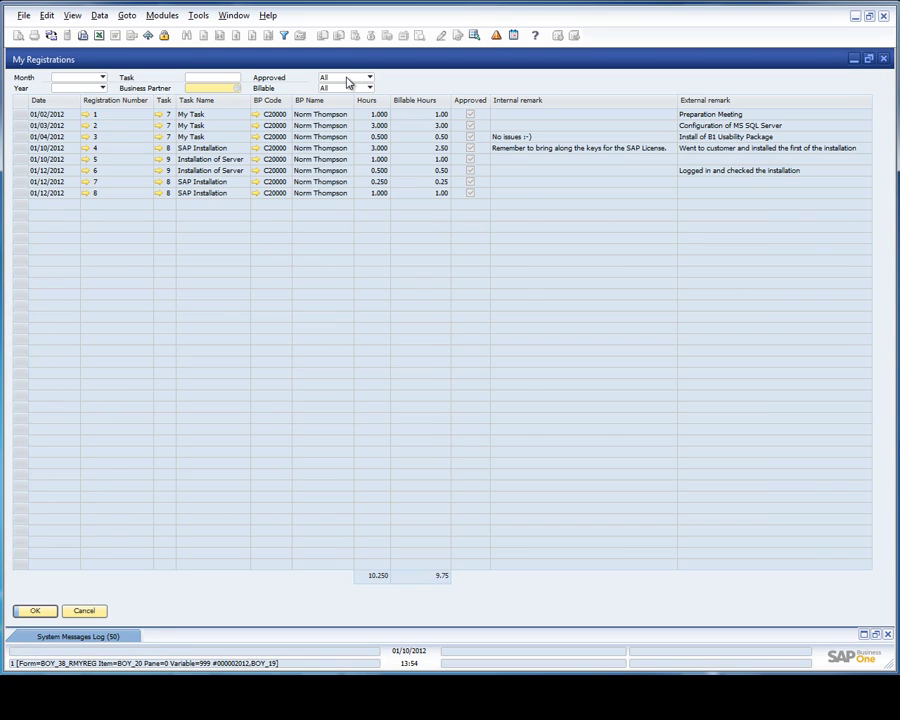
pyautogui.click(348, 79)
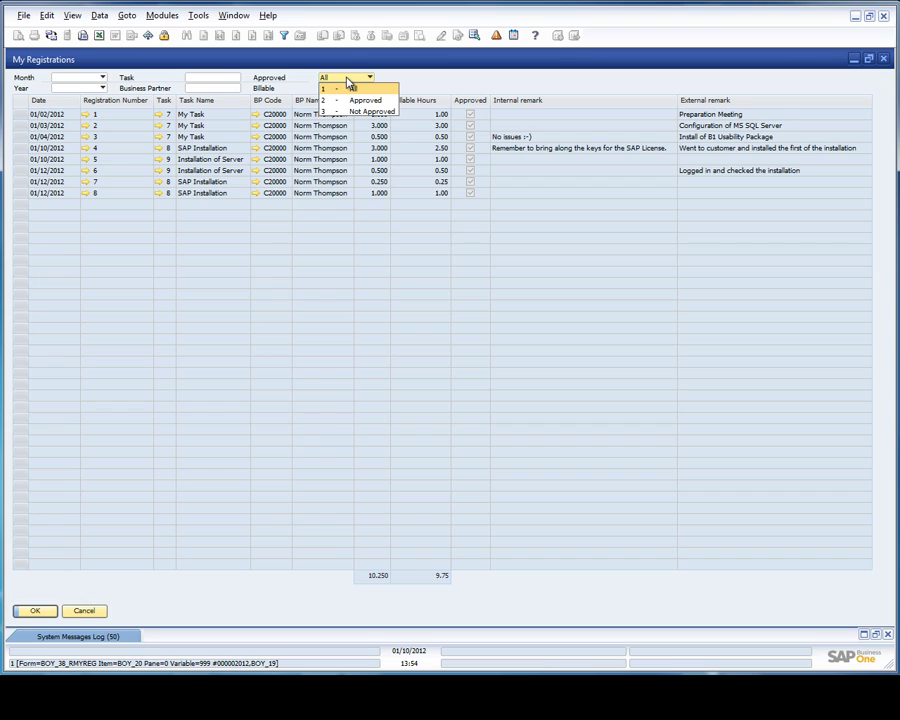
pyautogui.click(348, 81)
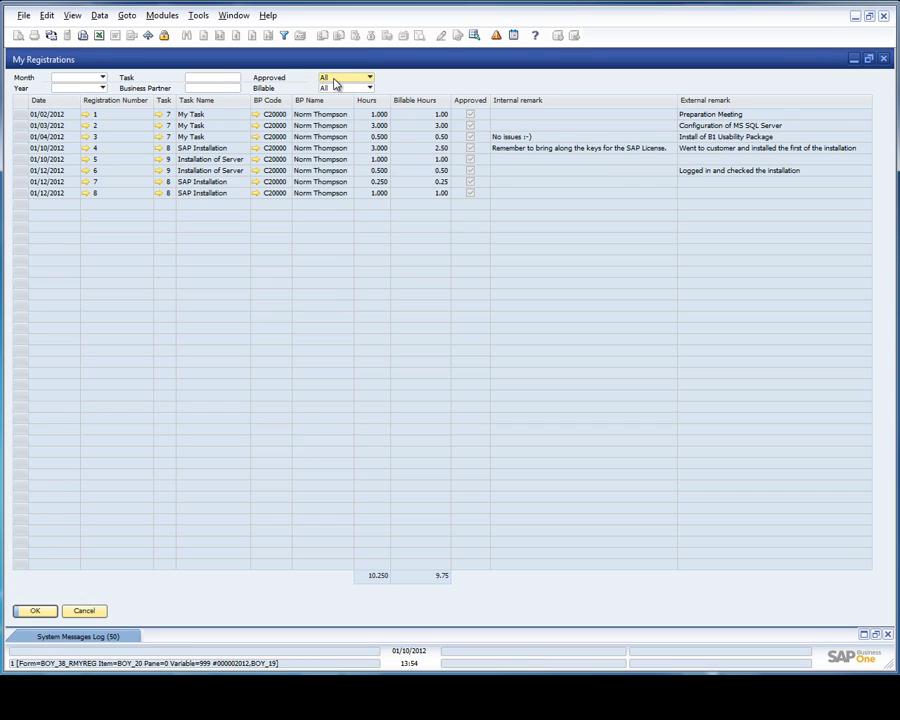
pyautogui.click(338, 89)
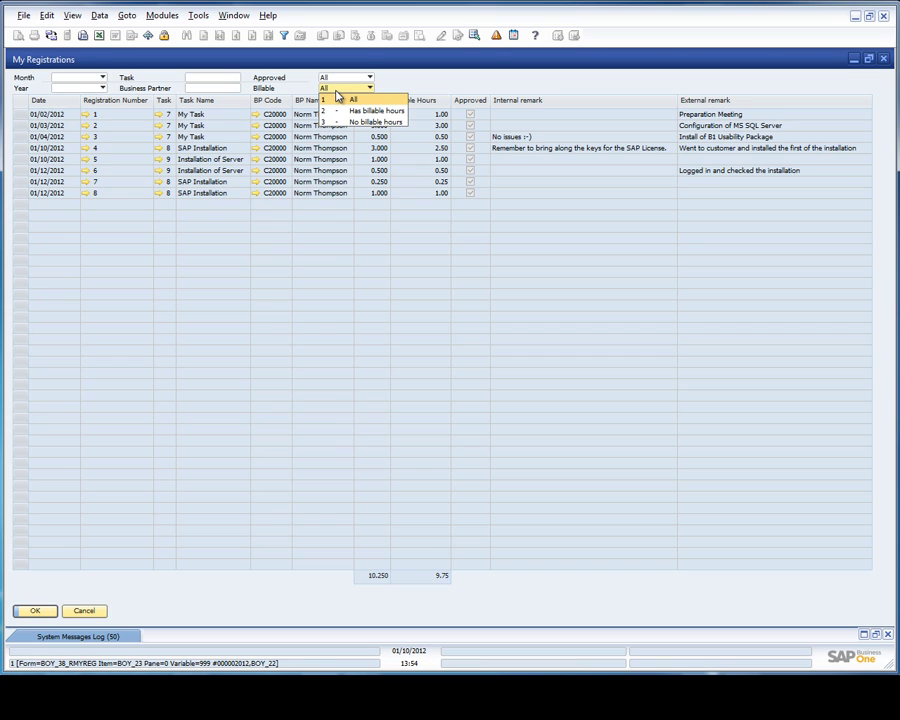
pyautogui.click(338, 99)
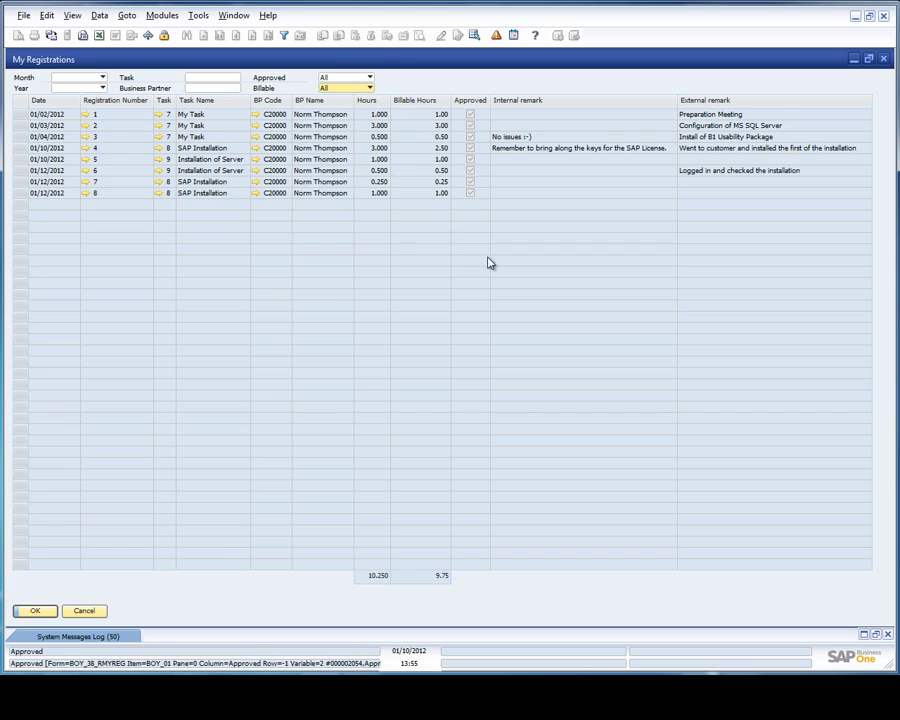
# Step: Close the open reports, open the Tasks overview report and reposition its window higher up so it is fully in view
pyautogui.press('Escape')
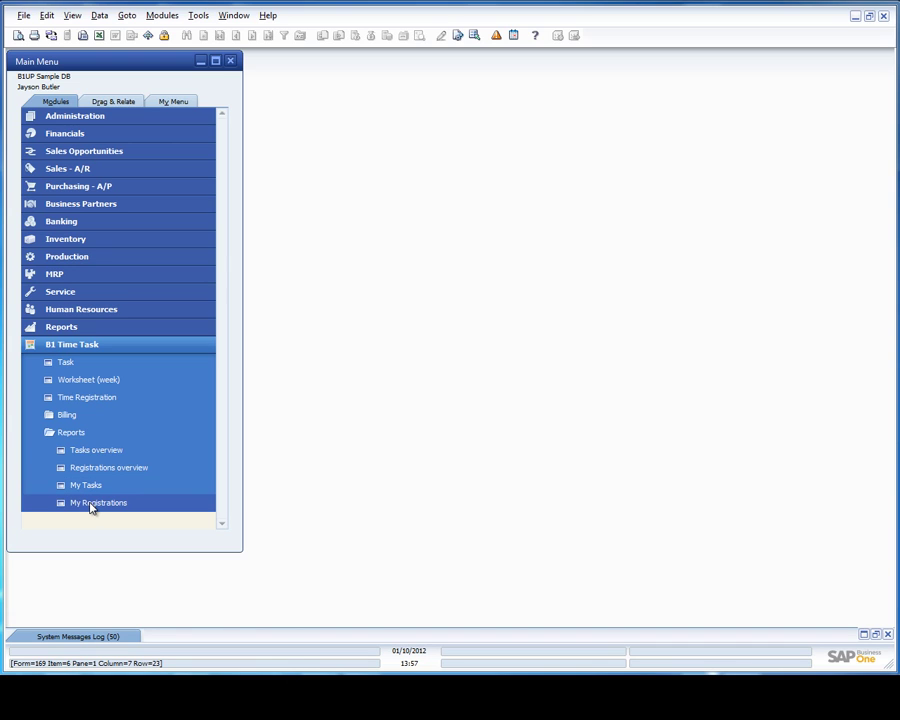
pyautogui.click(111, 454)
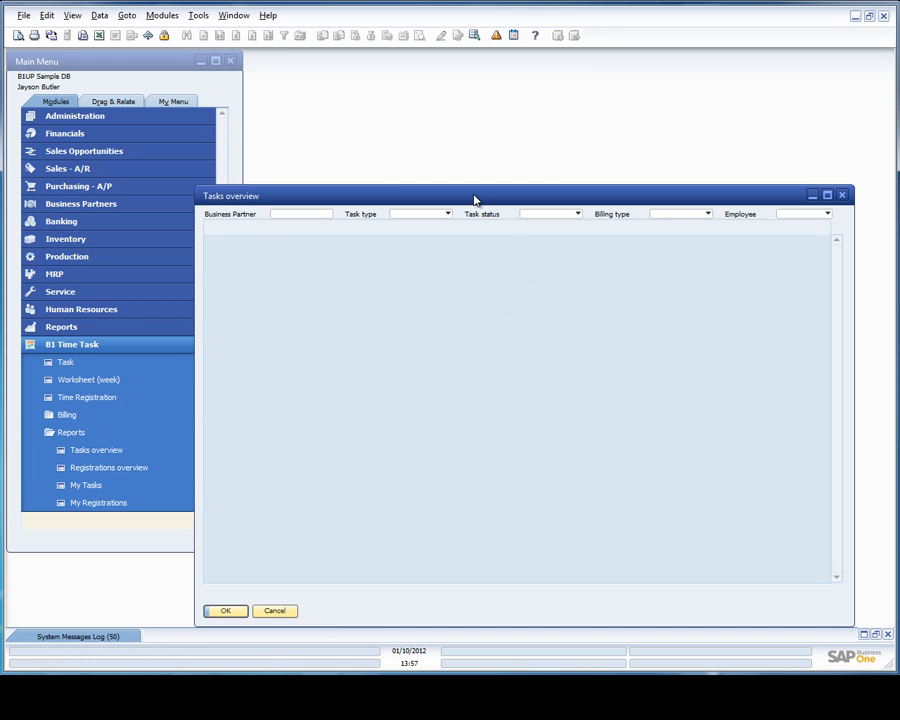
pyautogui.moveTo(464, 199); pyautogui.dragTo(403, 112)
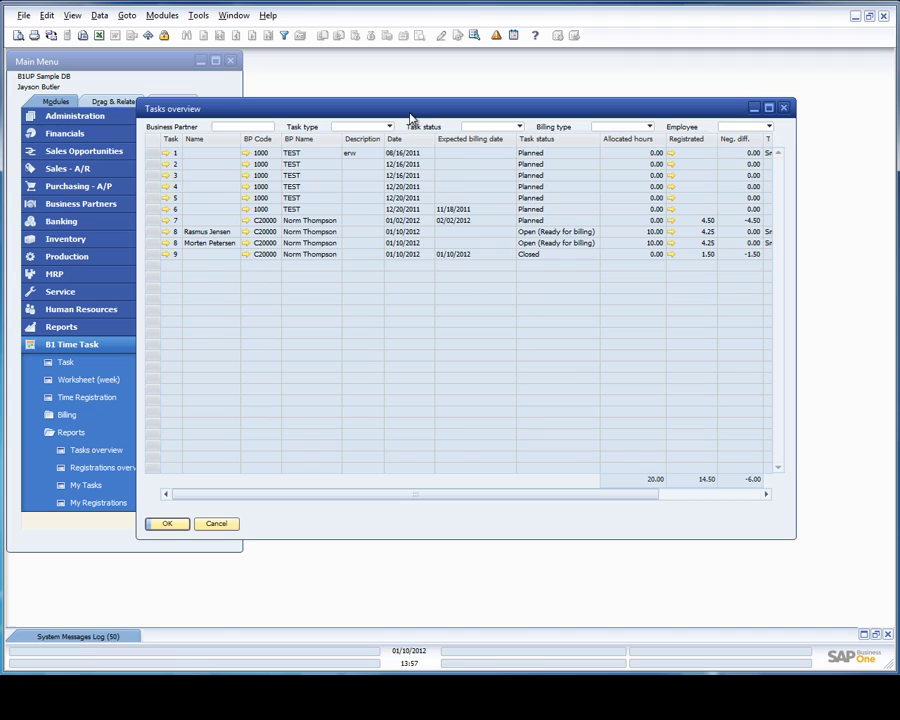
# Step: Maximize the Tasks overview report and filter its tasks by the first employee in the Employee filter
pyautogui.click(745, 127)
pyautogui.click(745, 130)
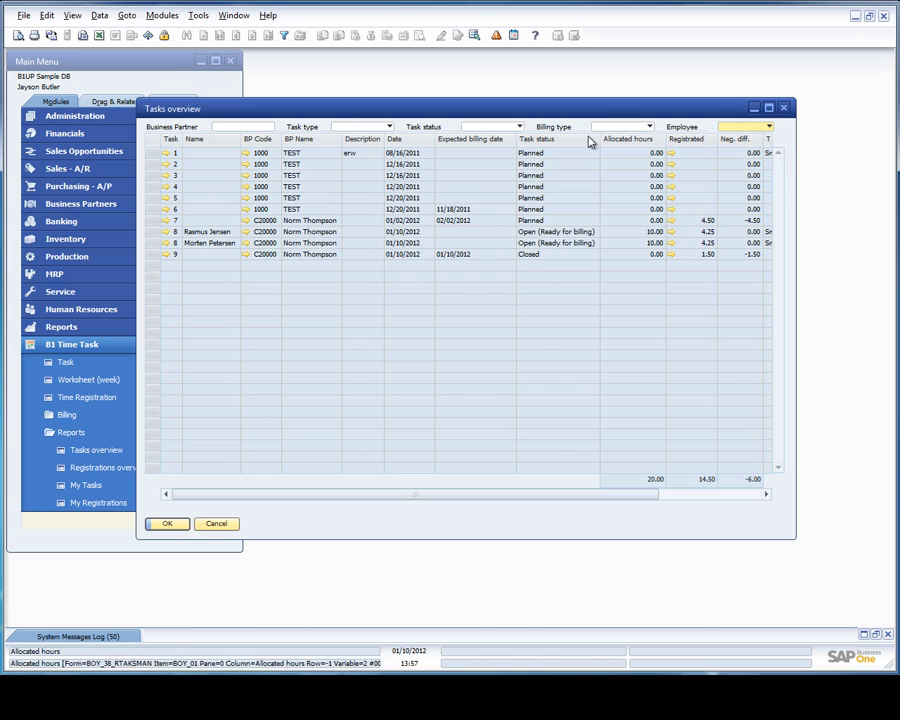
pyautogui.moveTo(500, 116); pyautogui.dragTo(500, 114)
pyautogui.doubleClick(500, 114)
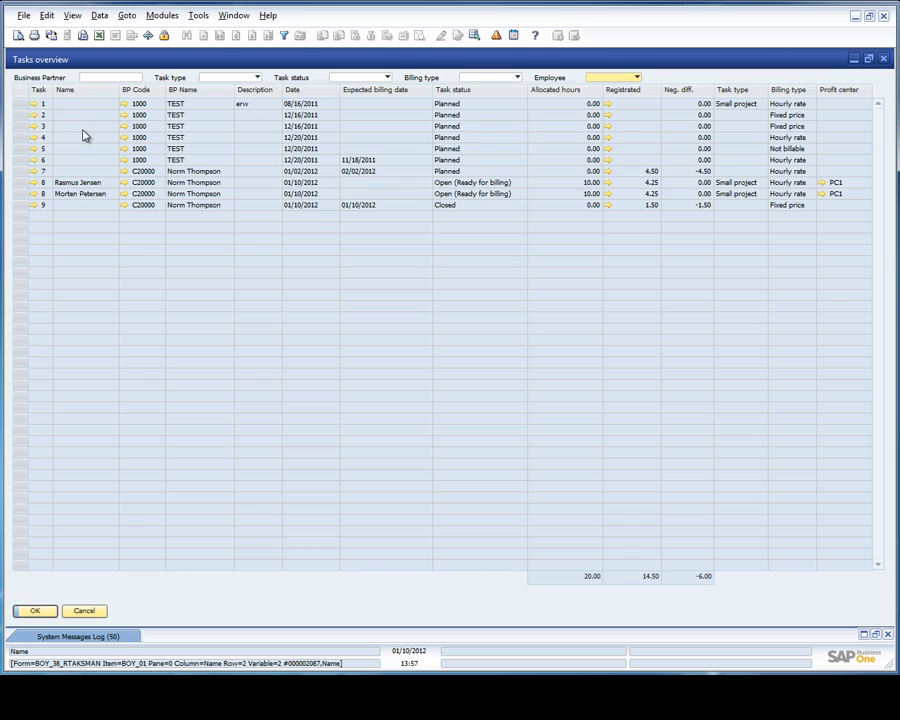
pyautogui.click(619, 78)
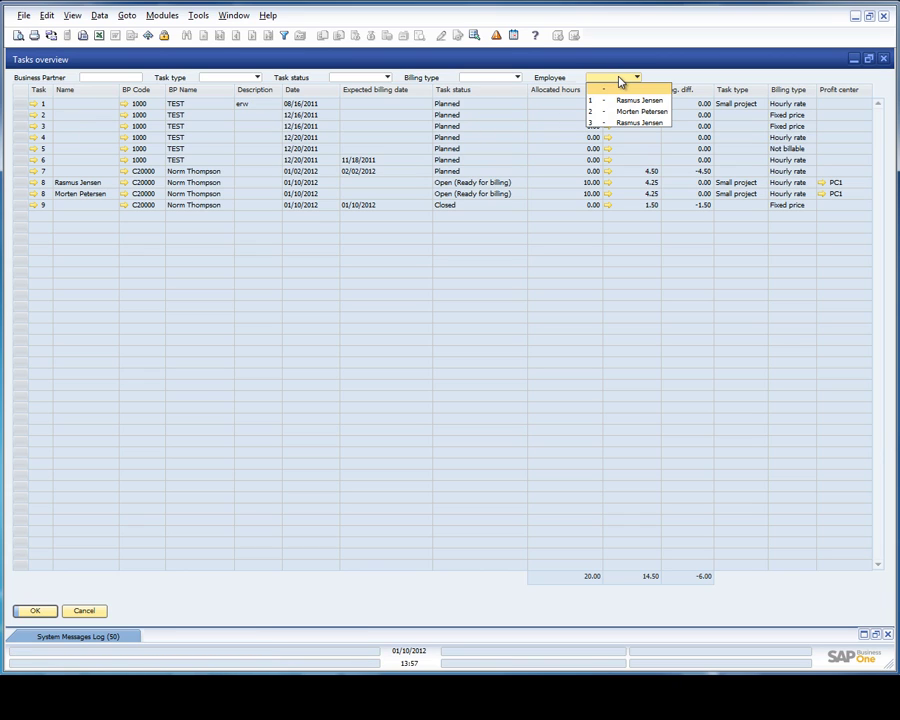
pyautogui.click(638, 100)
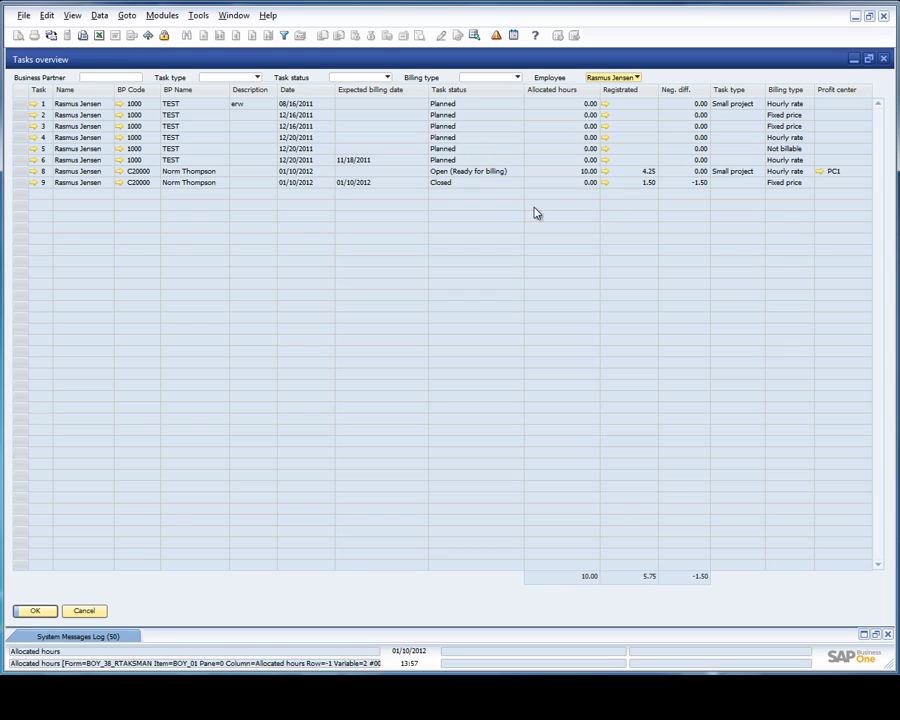
# Step: Inspect the details of closed task 9, and clear the Employee filter to list the tasks of all employees
pyautogui.click(34, 184)
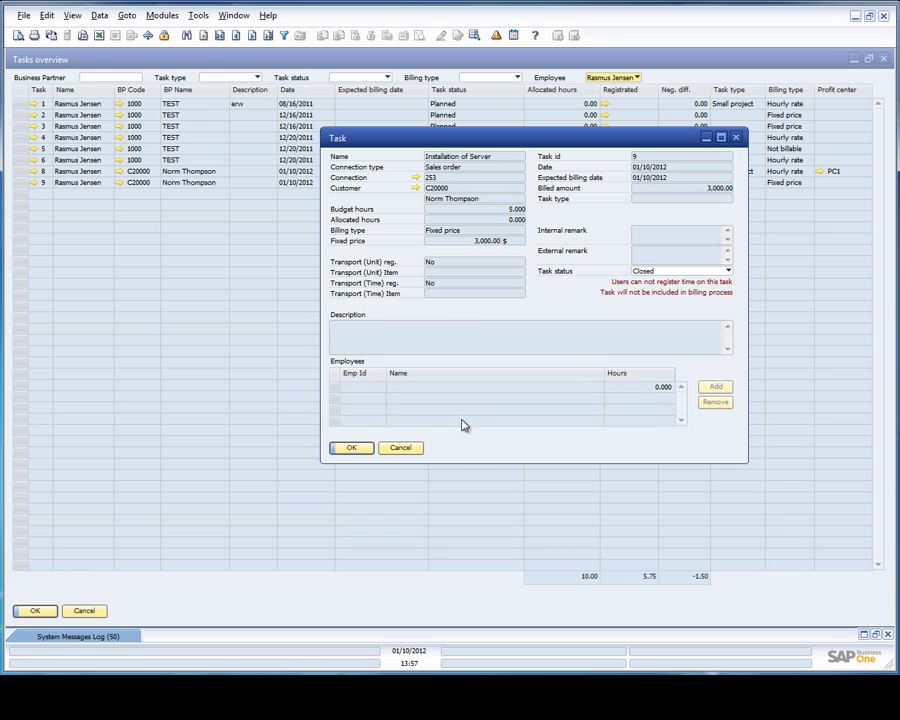
pyautogui.click(400, 450)
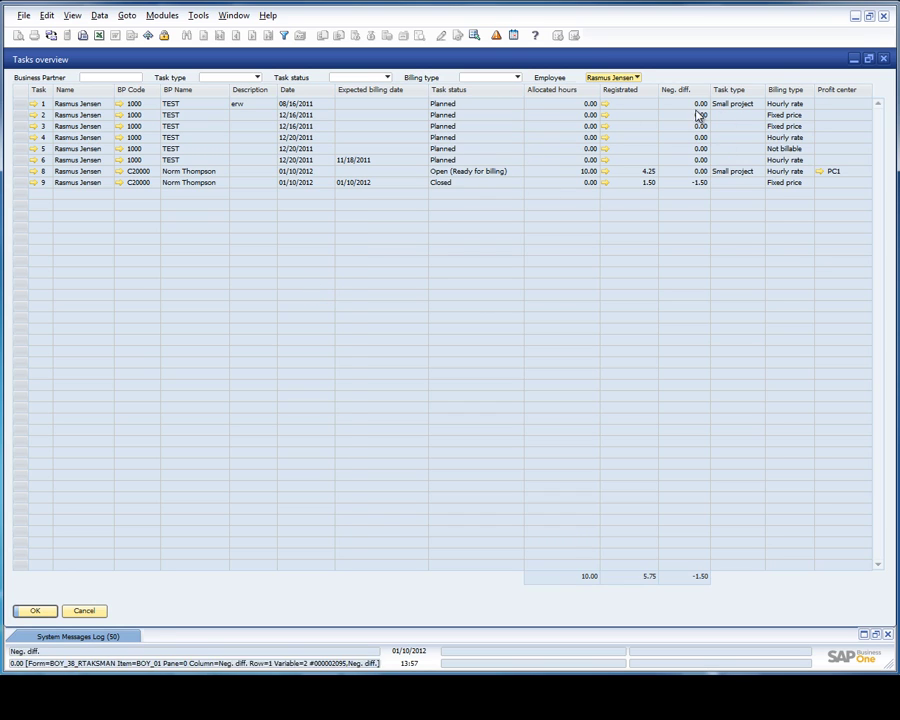
pyautogui.click(596, 79)
pyautogui.click(597, 91)
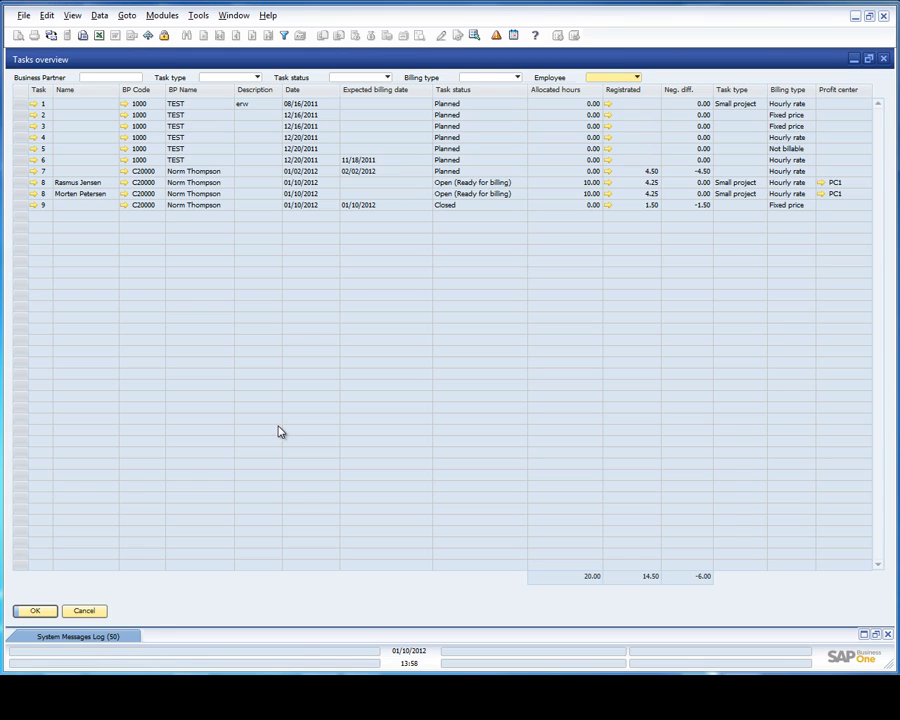
# Step: Replace the Tasks overview with the Registrations overview report in a maximized window, leaving its Employee filter empty
pyautogui.click(84, 611)
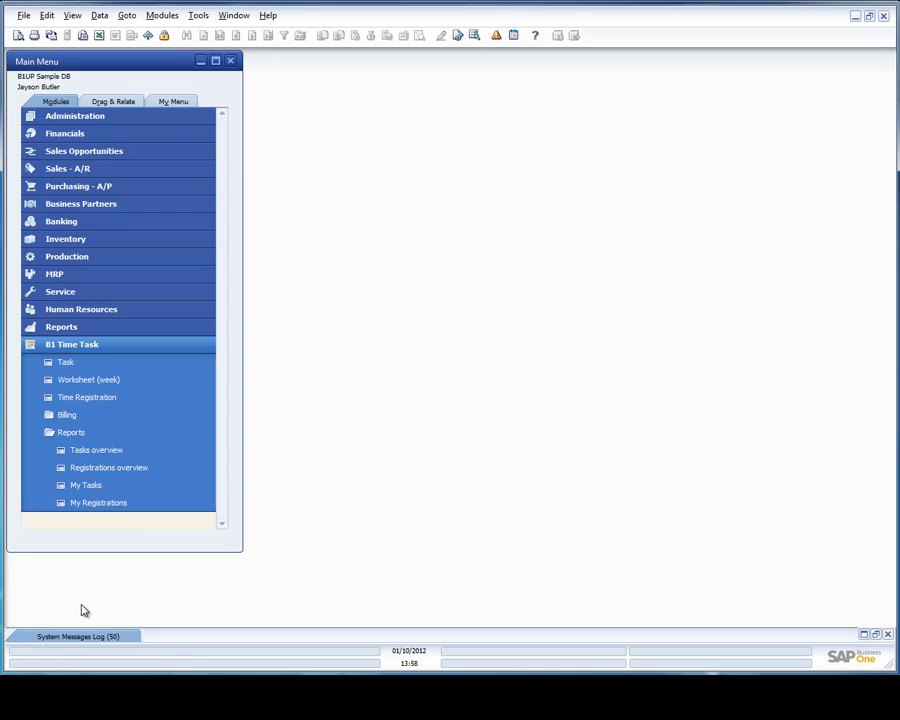
pyautogui.click(88, 470)
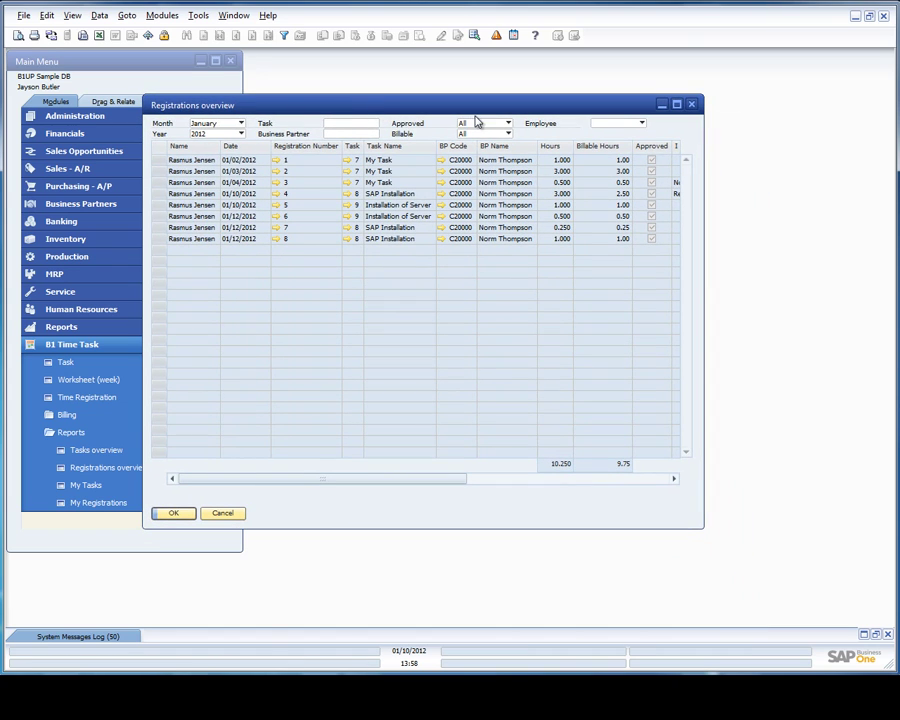
pyautogui.click(623, 124)
pyautogui.click(623, 124)
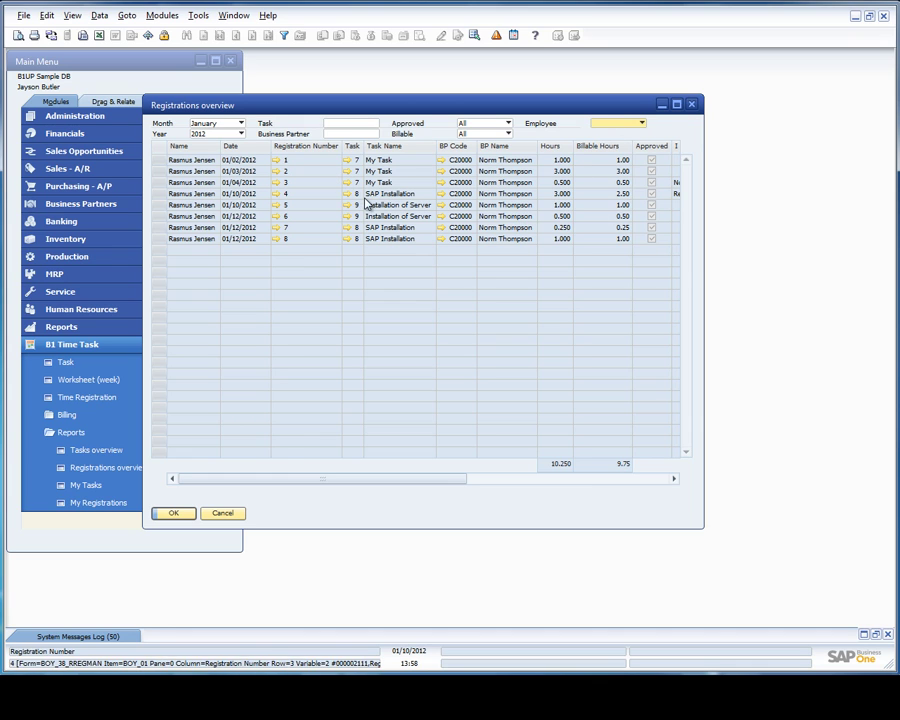
pyautogui.click(676, 104)
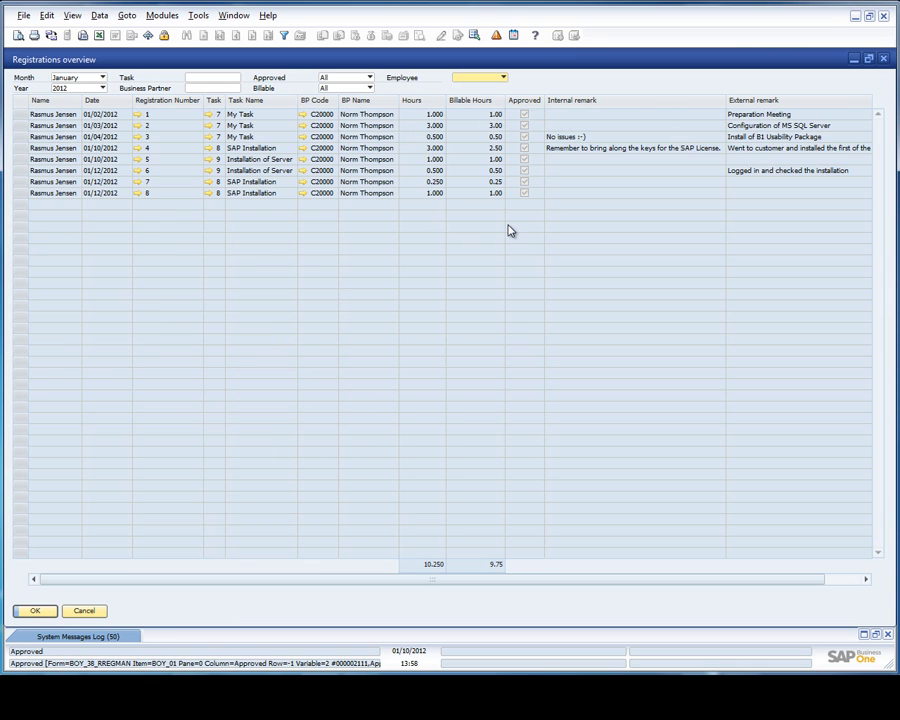